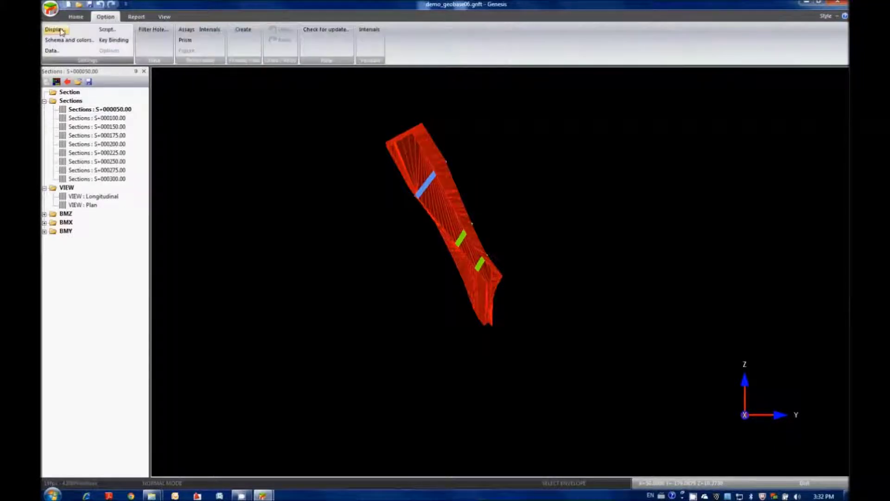
# - In Data Properties, set the default block grid size to 10 × 5 × 5, changing Y to 5
pyautogui.click(52, 50)
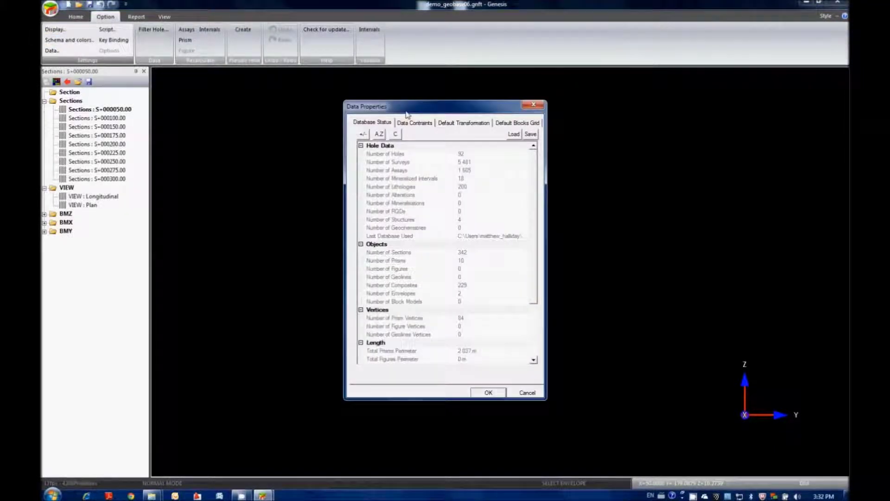
pyautogui.click(512, 123)
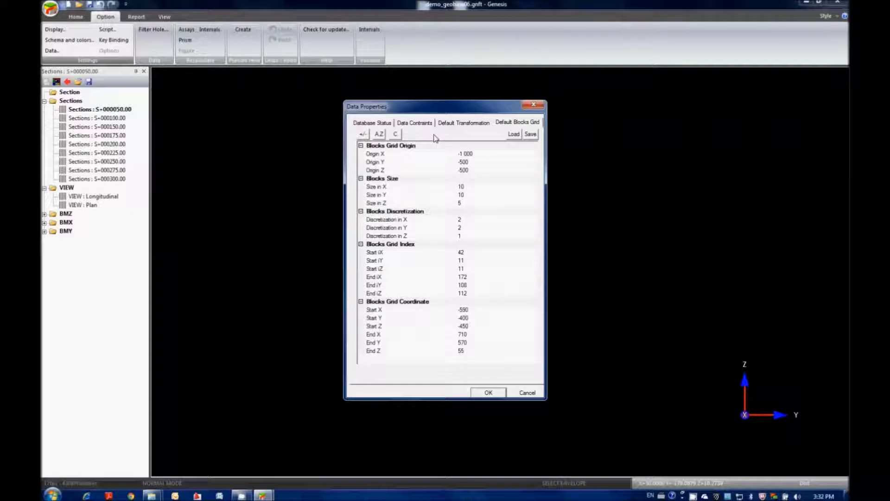
pyautogui.click(477, 189)
pyautogui.doubleClick(460, 187)
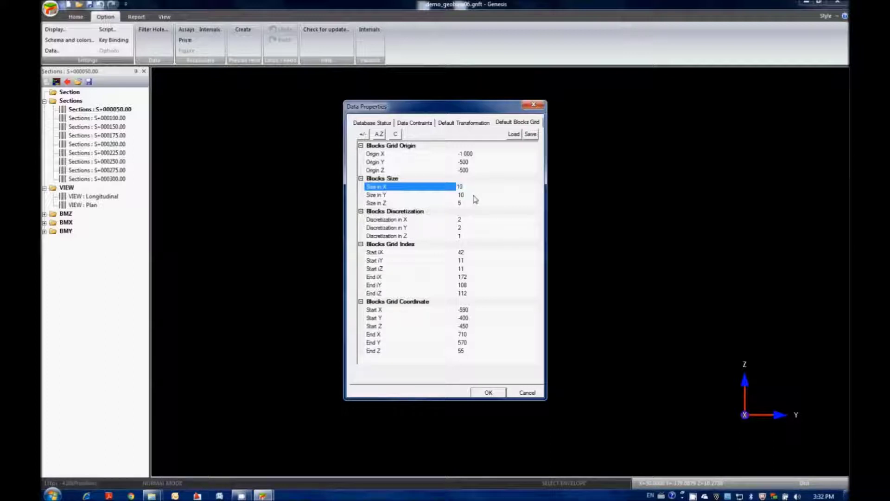
pyautogui.click(473, 195)
pyautogui.doubleClick(461, 196)
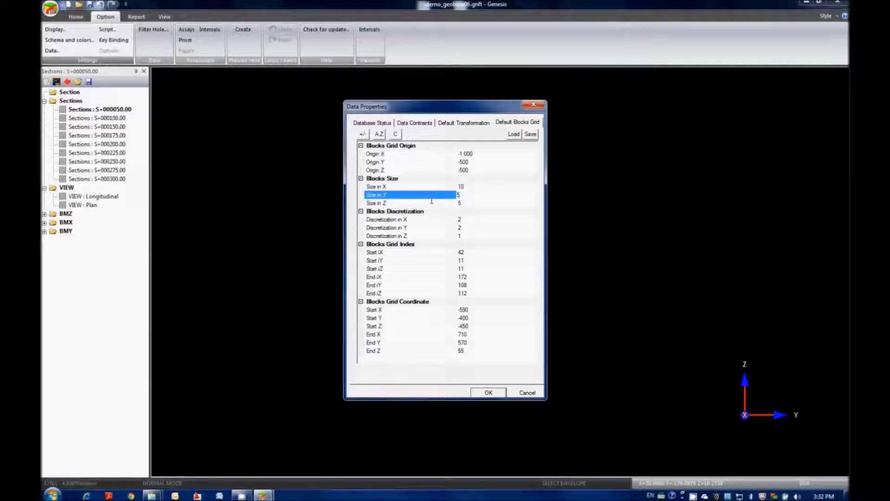
pyautogui.click(468, 203)
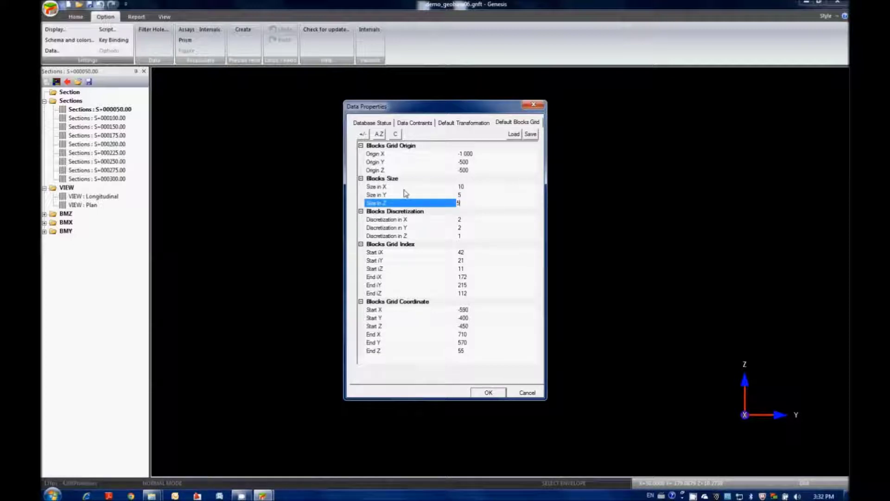
pyautogui.click(478, 187)
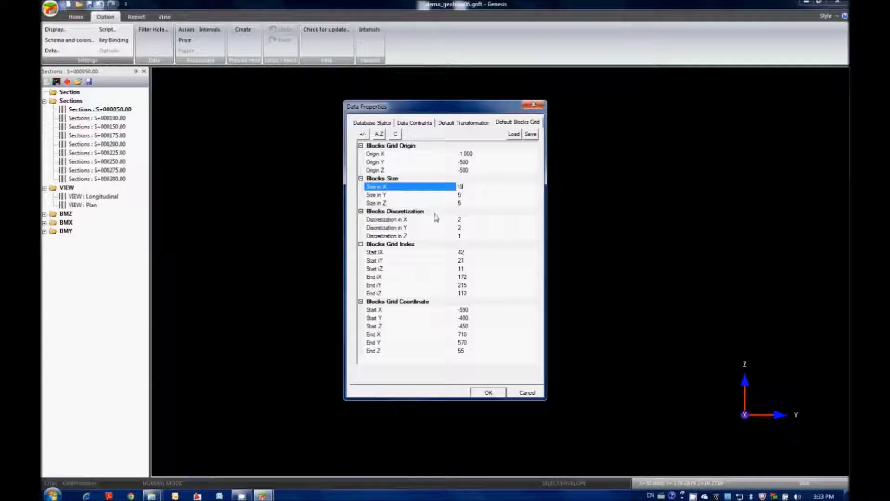
pyautogui.click(413, 220)
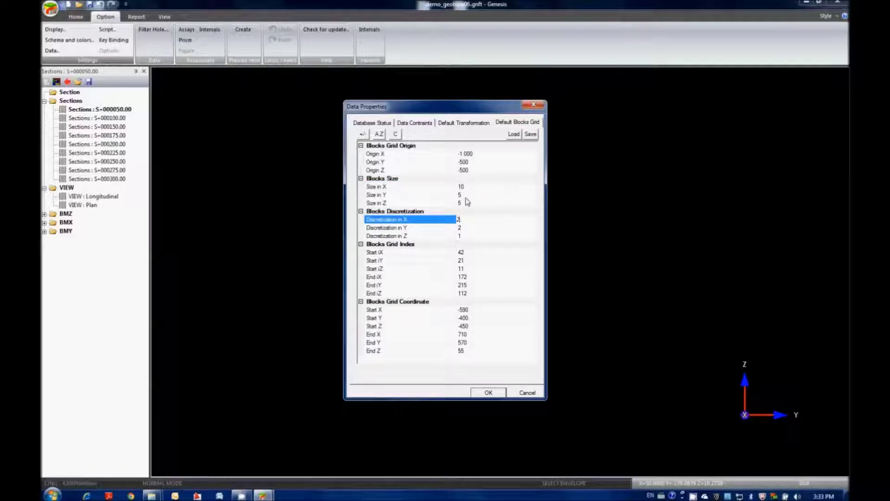
# - Set Z discretization to 2, confirm X and Y are 2, and apply the settings
pyautogui.click(432, 236)
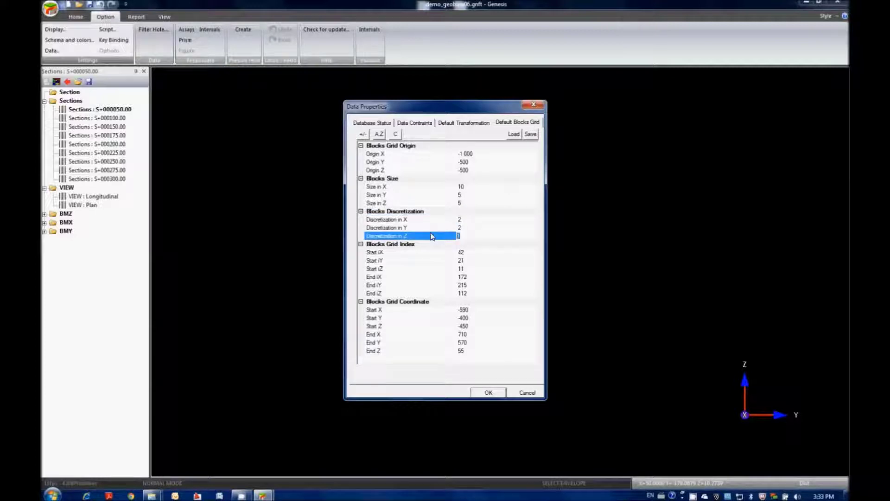
pyautogui.write('2')
pyautogui.click(480, 227)
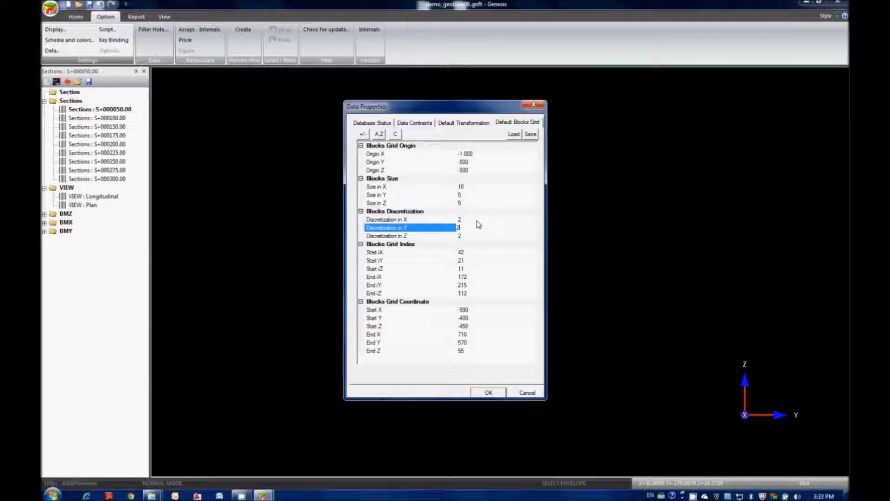
pyautogui.click(477, 220)
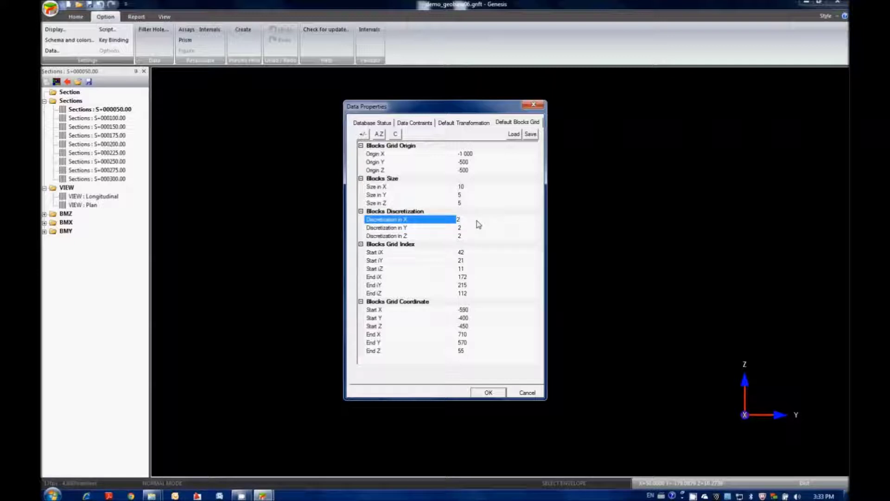
pyautogui.click(470, 237)
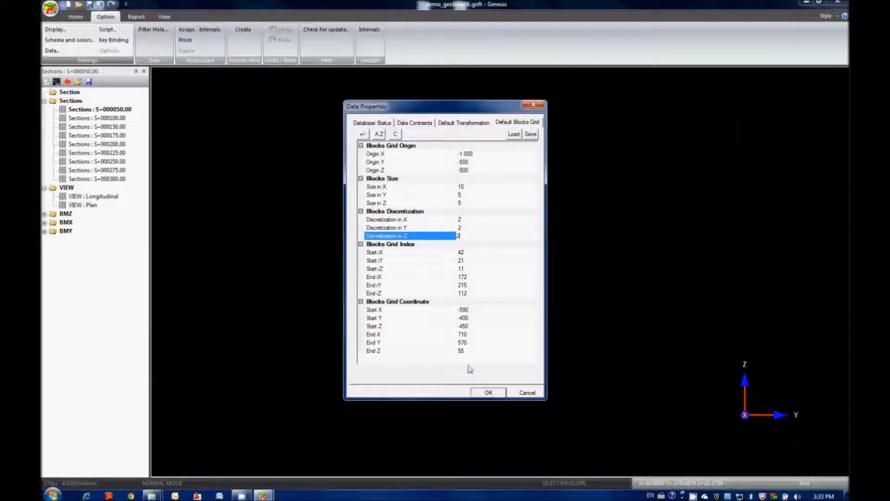
pyautogui.click(487, 393)
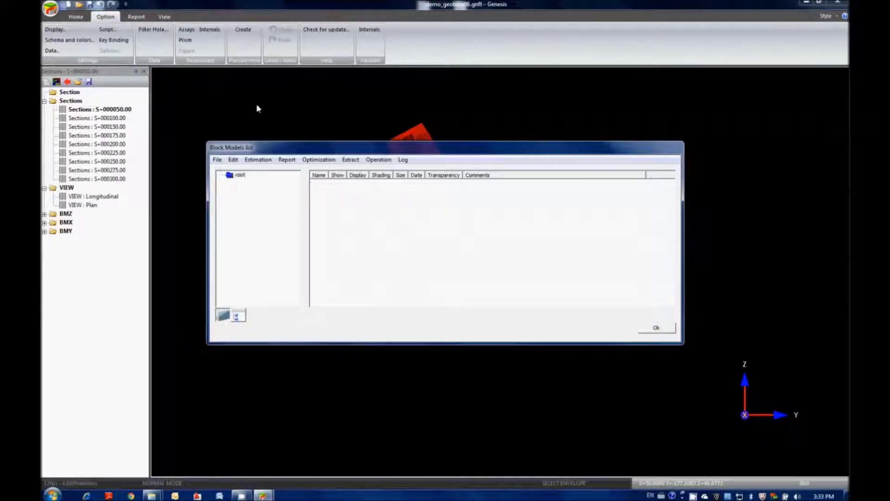
# - Start a new block model without importing a schema or grid from an existing model
pyautogui.click(217, 159)
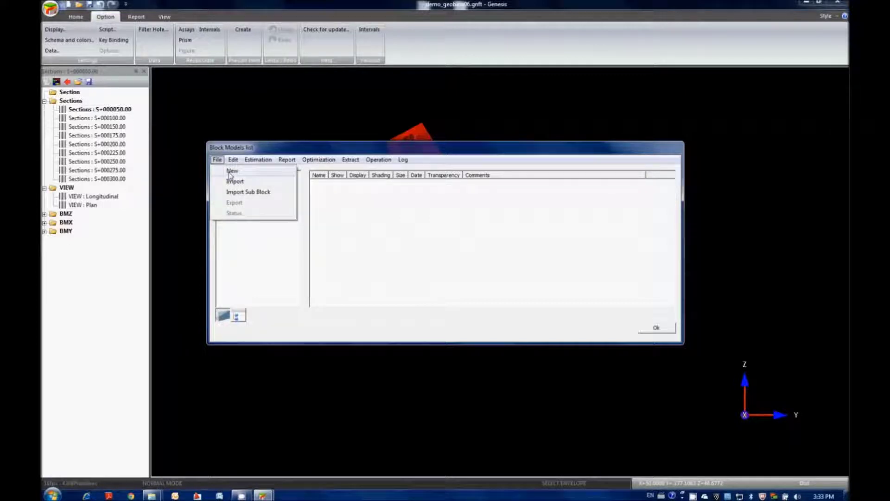
pyautogui.click(230, 172)
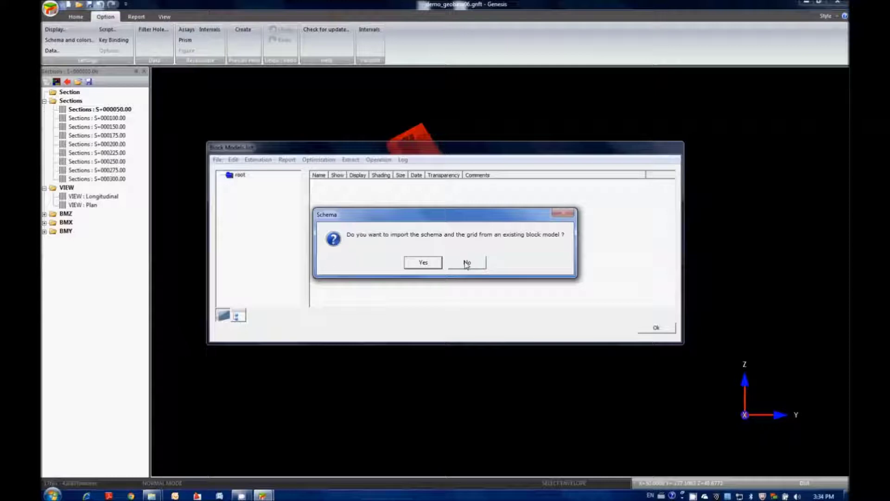
pyautogui.click(467, 263)
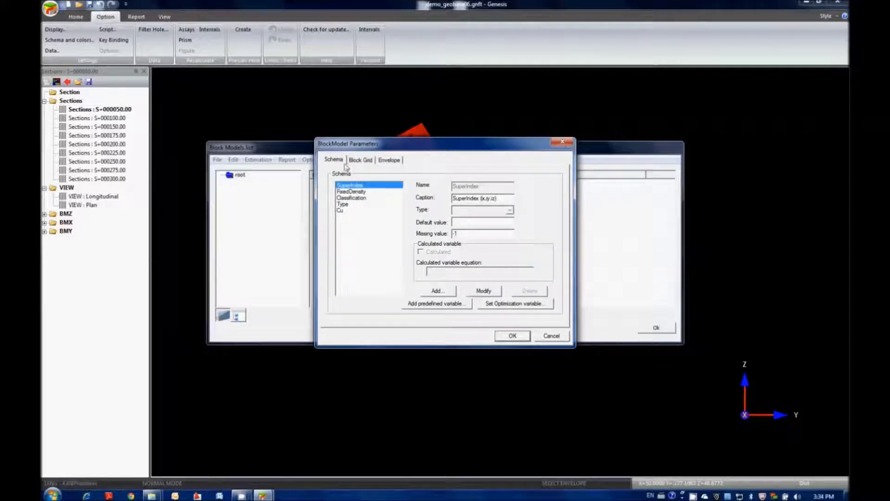
# - Inspect the FixedDensity, Classification, Type and Cu schema variables, then bring up the predefined variables list
pyautogui.moveTo(343, 148)
pyautogui.mouseDown()
pyautogui.moveTo(261, 151)
pyautogui.moveTo(345, 147)
pyautogui.mouseUp()
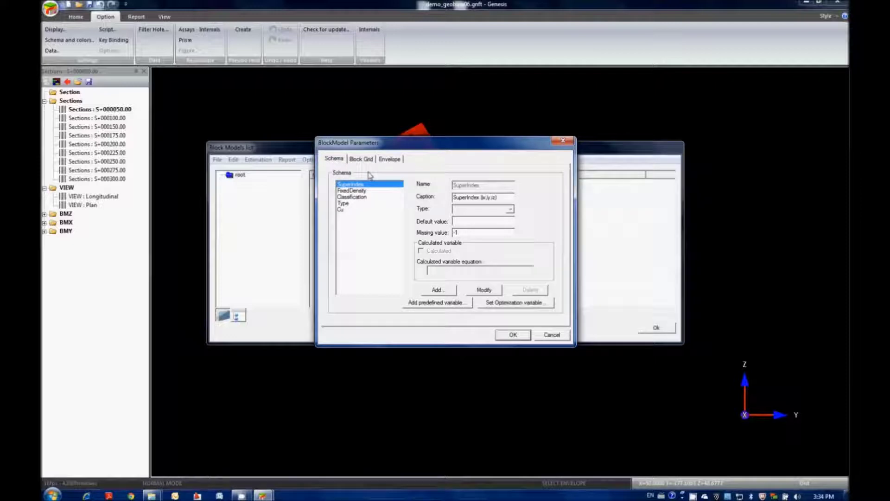
pyautogui.click(355, 191)
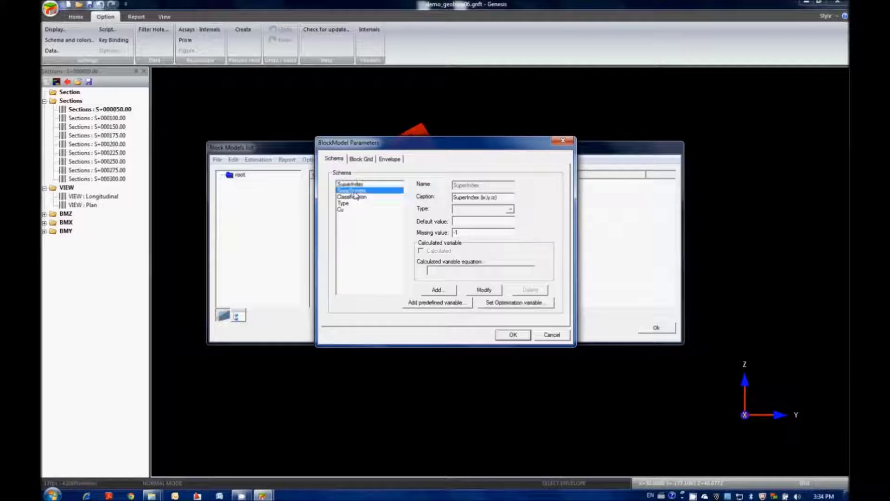
pyautogui.click(355, 197)
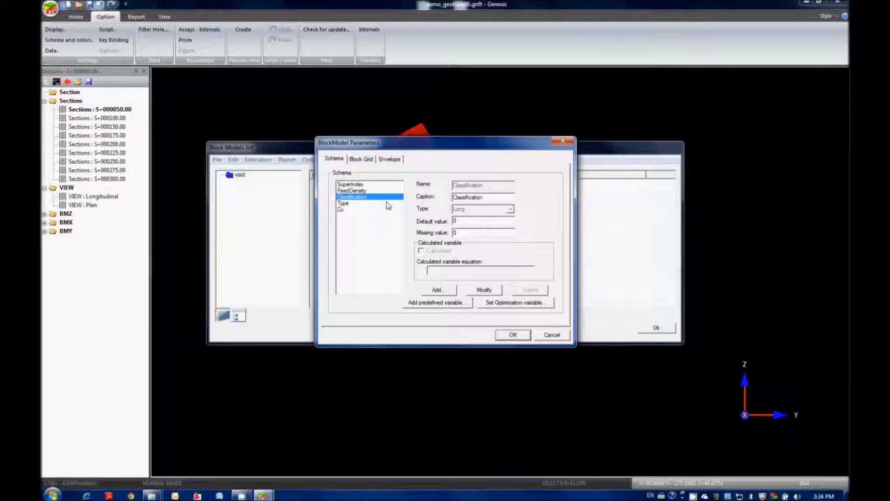
pyautogui.click(341, 204)
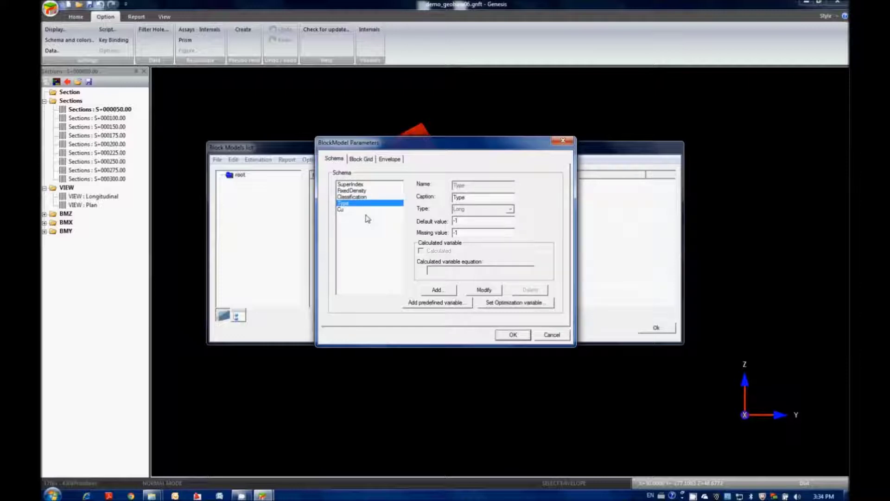
pyautogui.click(340, 209)
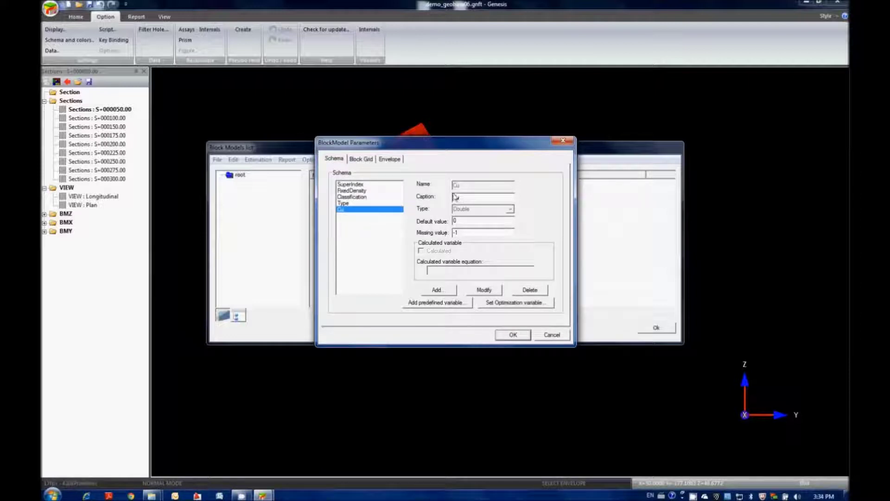
pyautogui.click(435, 303)
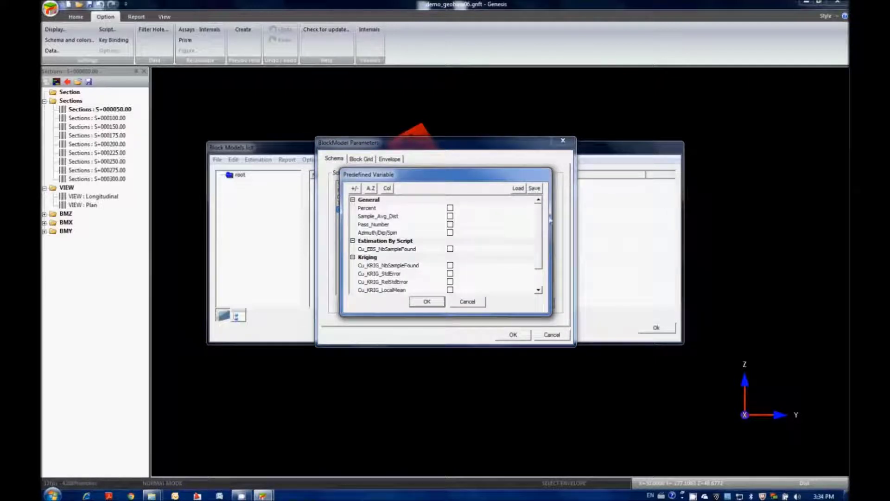
# - Add the predefined variables Sample_Avg_Dist, Pass_Number and Cu_KRIG_StdError to the schema
pyautogui.moveTo(541, 218)
pyautogui.mouseDown()
pyautogui.moveTo(538, 242)
pyautogui.moveTo(538, 205)
pyautogui.mouseUp()
pyautogui.click(449, 216)
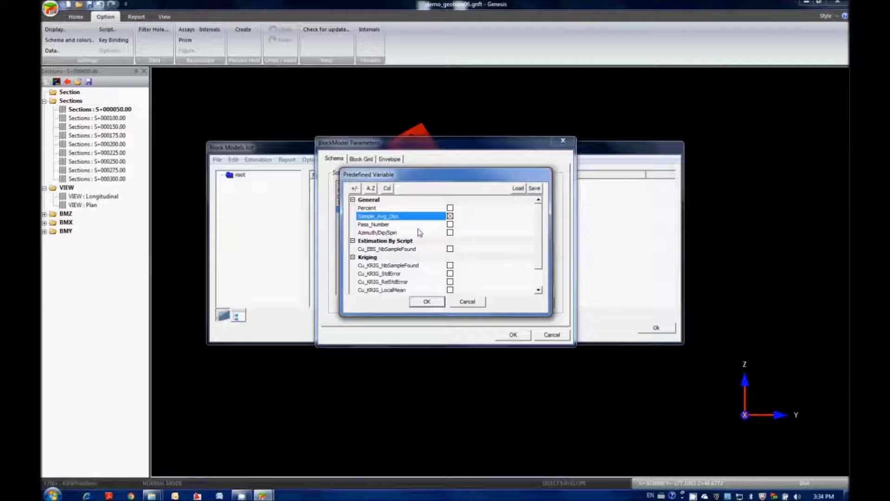
pyautogui.click(450, 224)
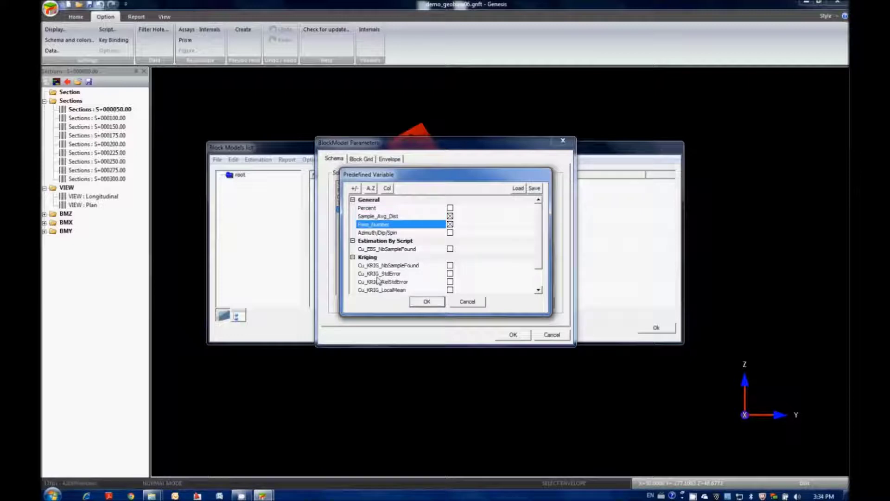
pyautogui.scroll(-1, 459, 256)
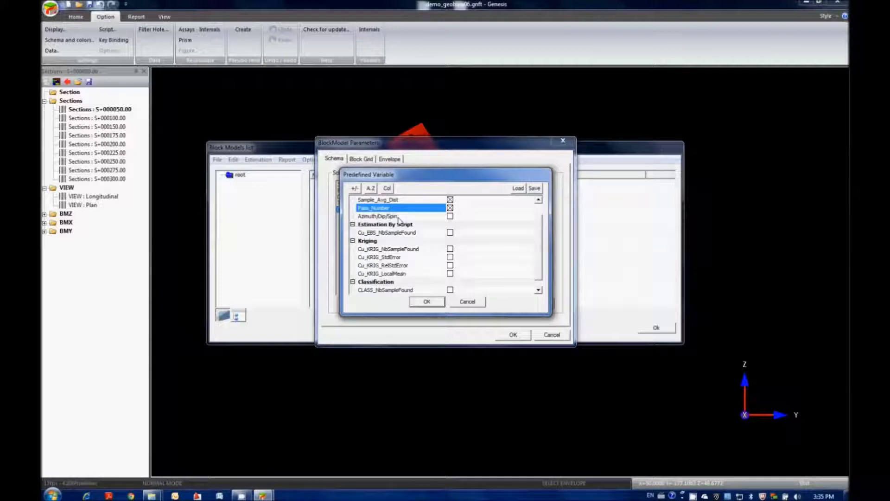
pyautogui.scroll(1, 399, 221)
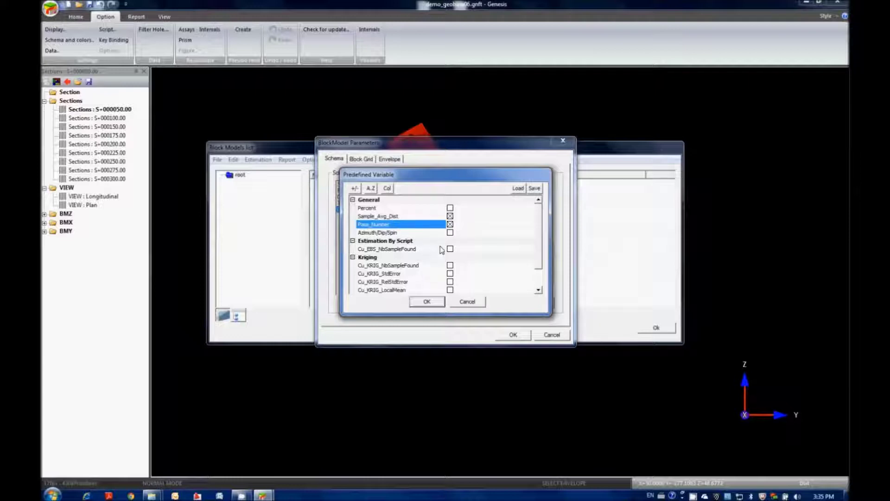
pyautogui.scroll(-1, 445, 250)
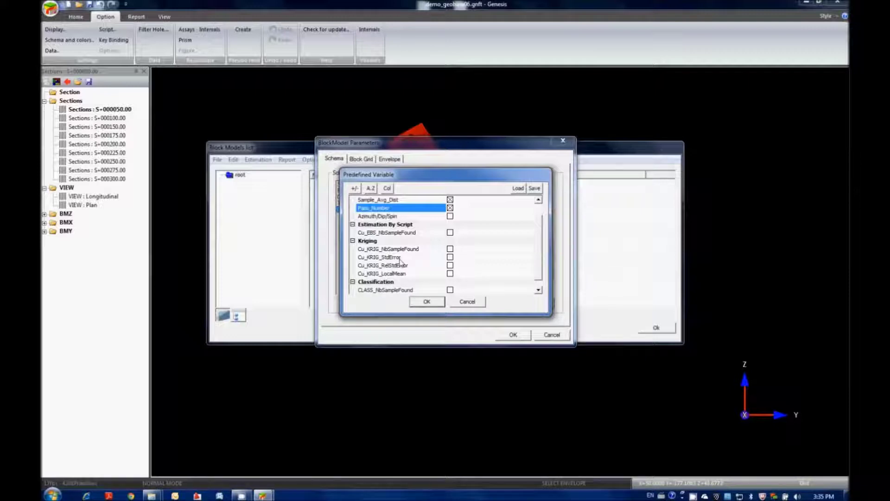
pyautogui.click(450, 257)
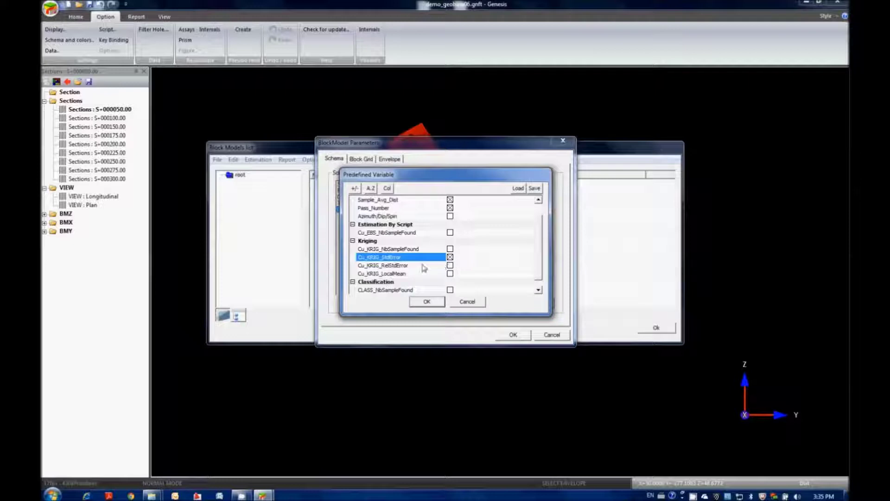
pyautogui.click(426, 302)
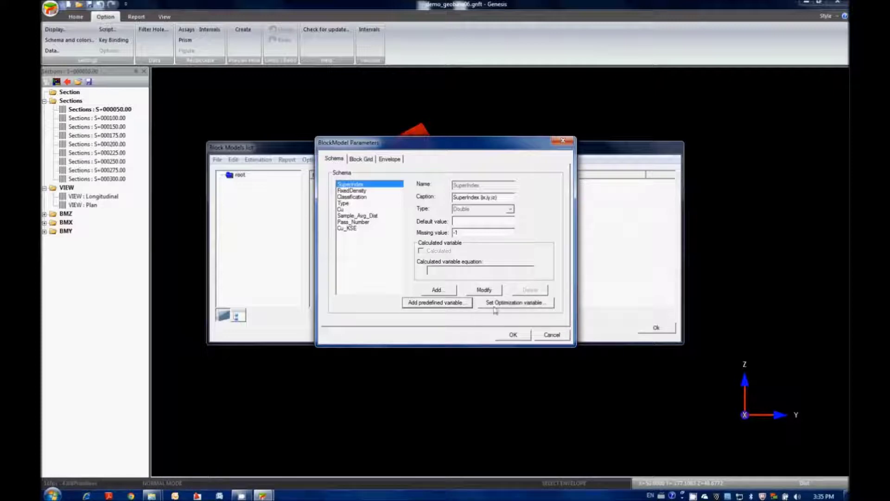
pyautogui.click(513, 304)
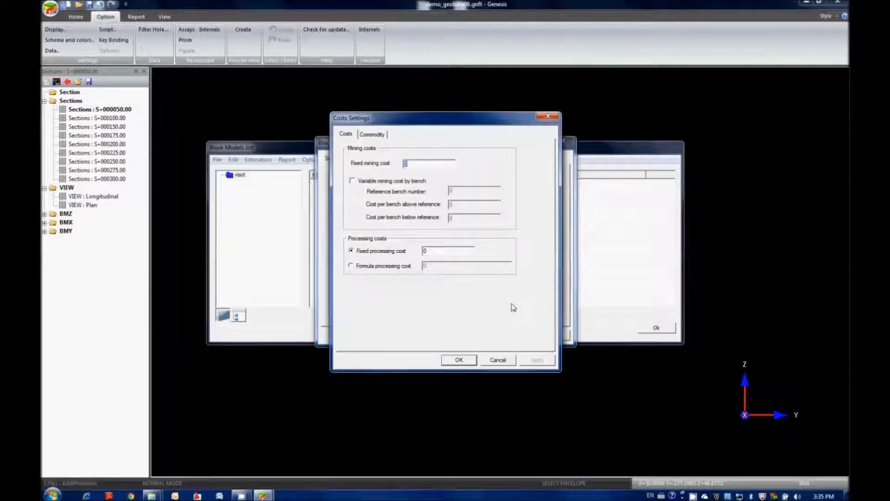
# - Review the Commodity and Costs tabs and close Costs Settings with all costs left at 0
pyautogui.moveTo(472, 123); pyautogui.dragTo(317, 136)
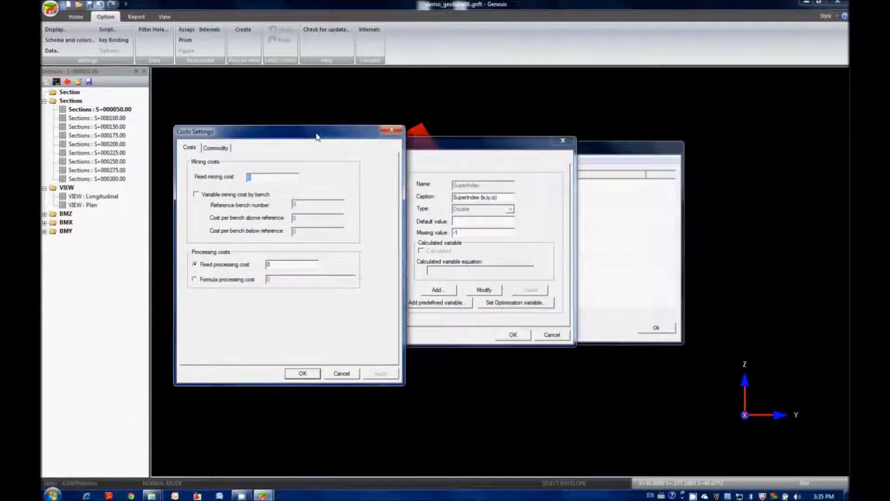
pyautogui.click(216, 148)
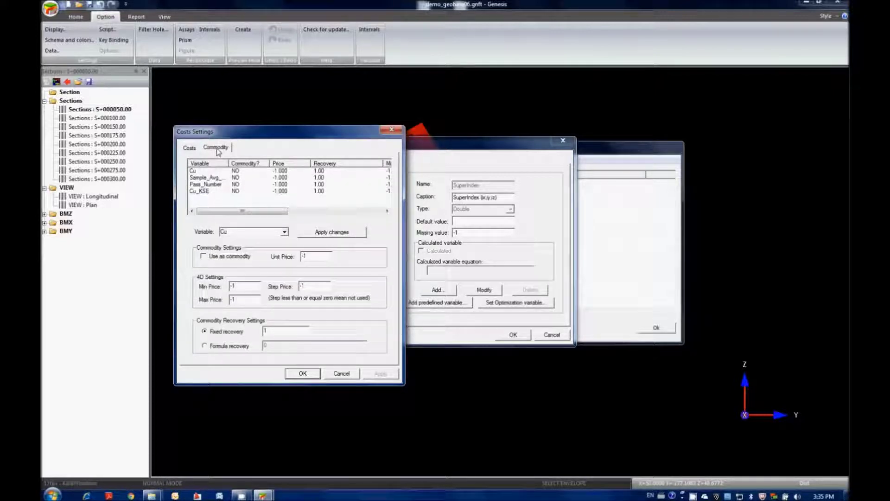
pyautogui.click(189, 148)
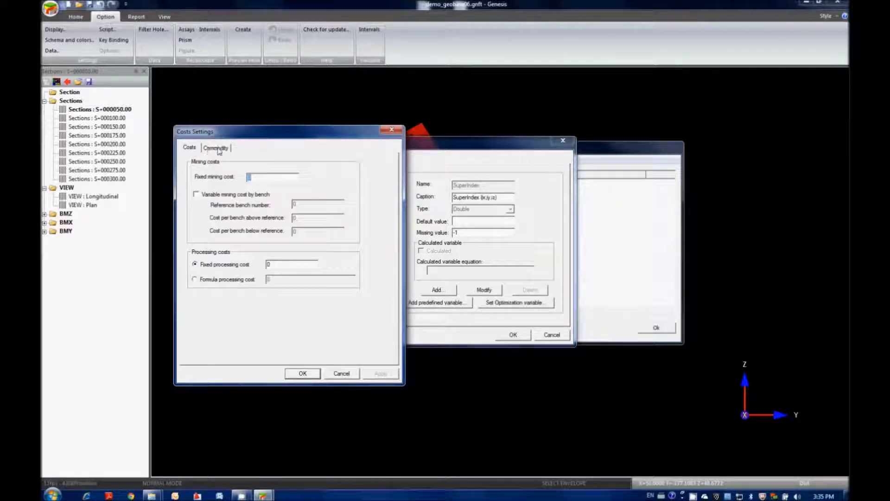
pyautogui.click(216, 147)
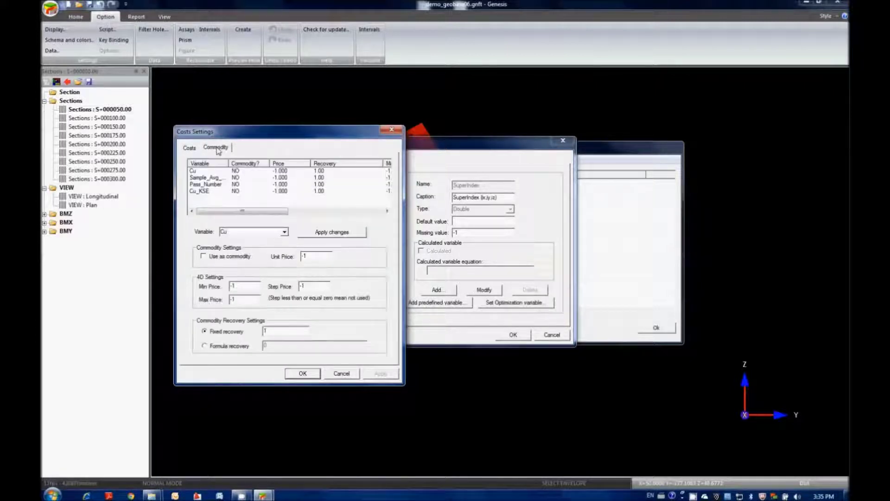
pyautogui.click(189, 148)
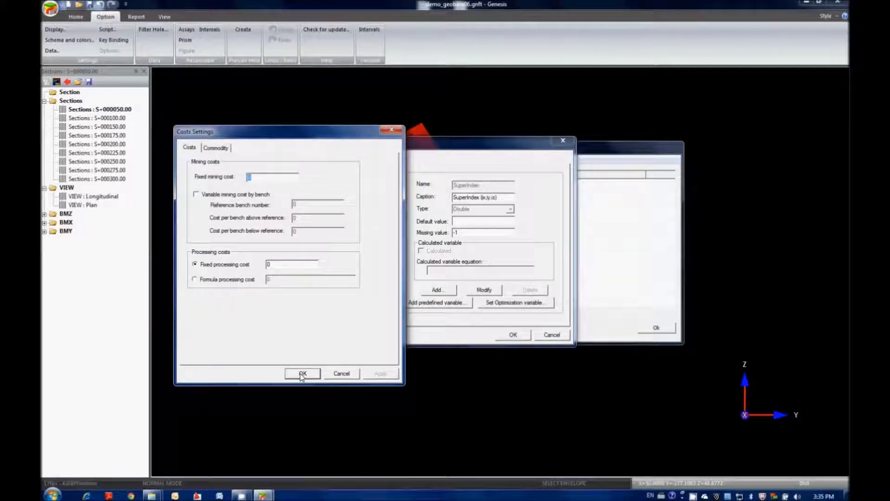
pyautogui.click(338, 376)
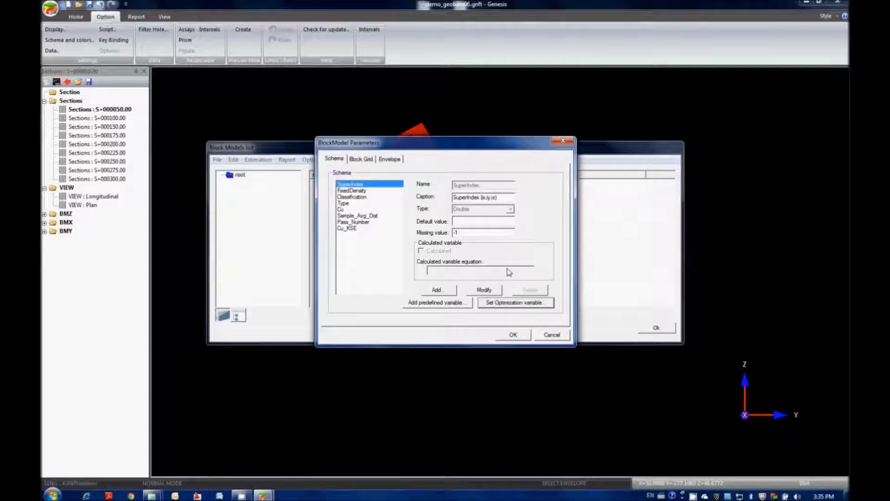
# - Review the block grid: origin -1000, -500, -500, block size 10, 5, 5, extents -590 to 710
pyautogui.click(361, 160)
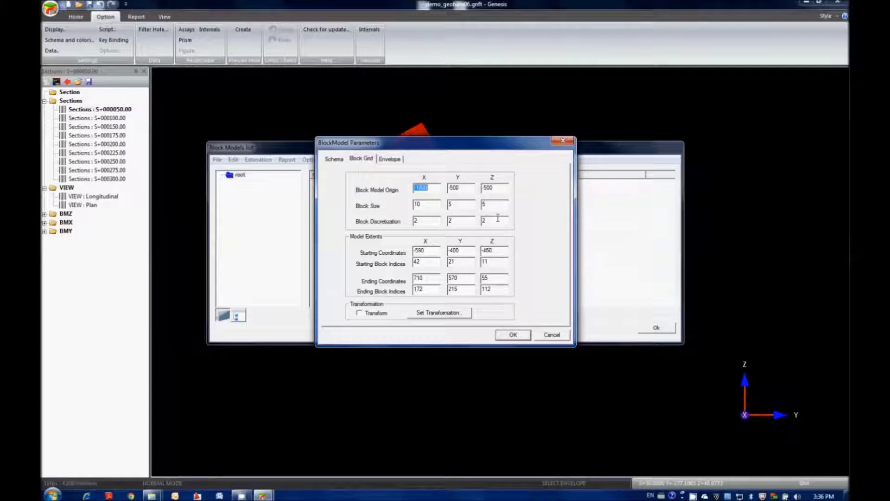
pyautogui.click(435, 251)
pyautogui.click(393, 160)
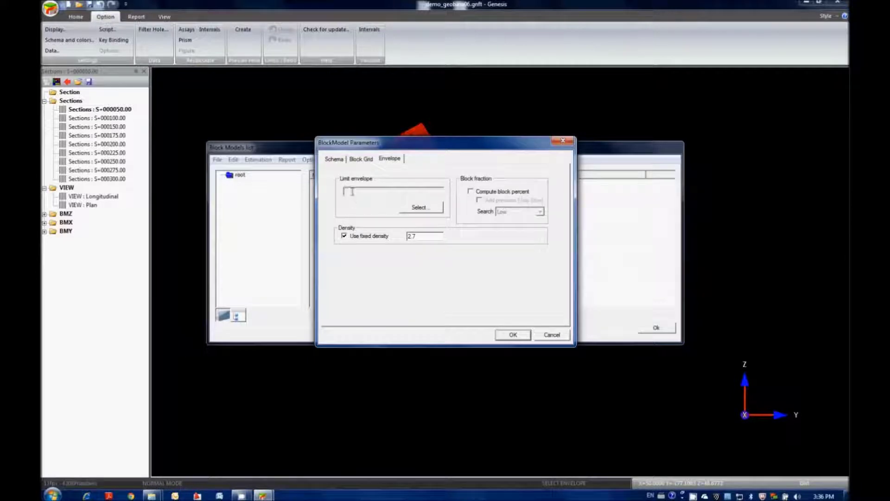
# - Select new_envelope as the block model's limit envelope
pyautogui.moveTo(390, 147); pyautogui.dragTo(350, 175)
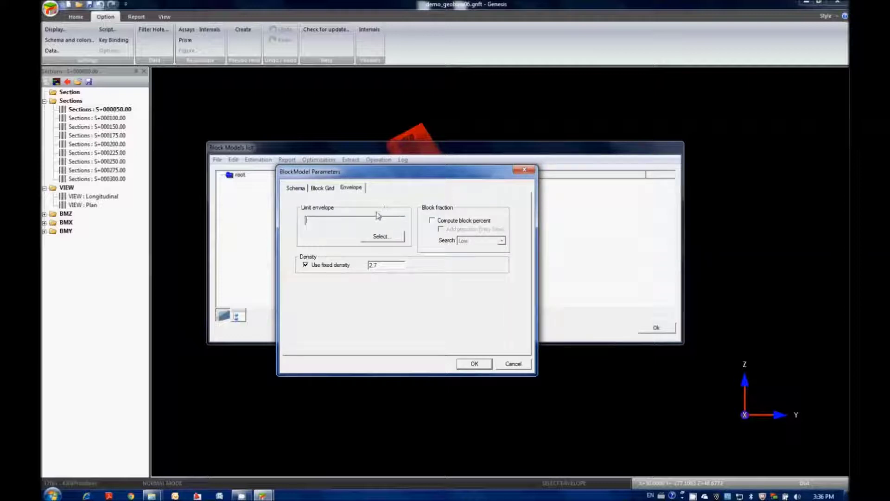
pyautogui.click(387, 236)
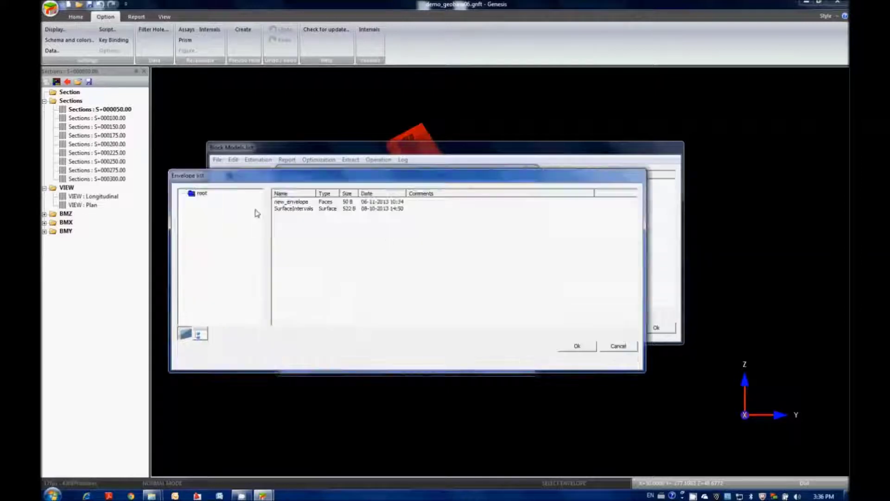
pyautogui.click(290, 203)
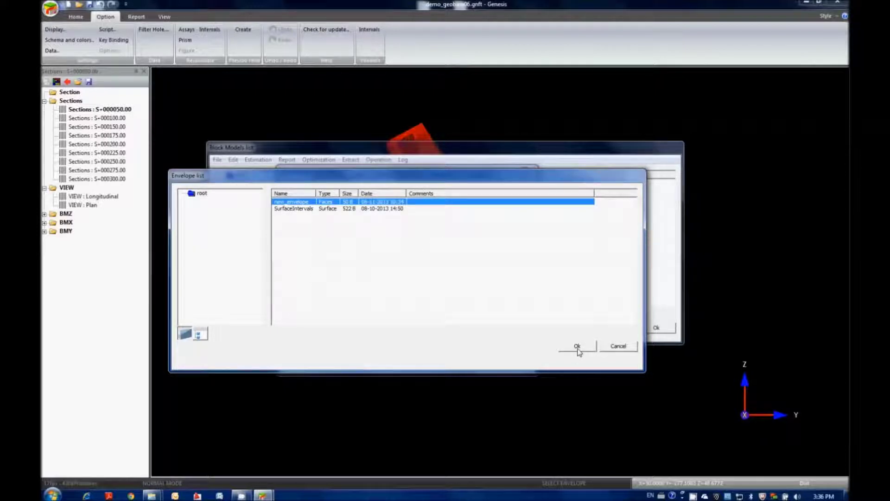
pyautogui.click(575, 346)
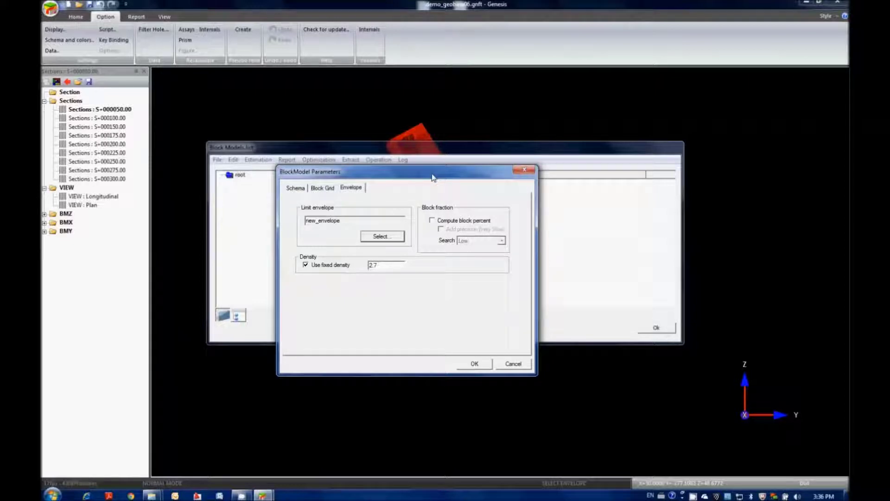
pyautogui.moveTo(433, 178); pyautogui.dragTo(432, 192)
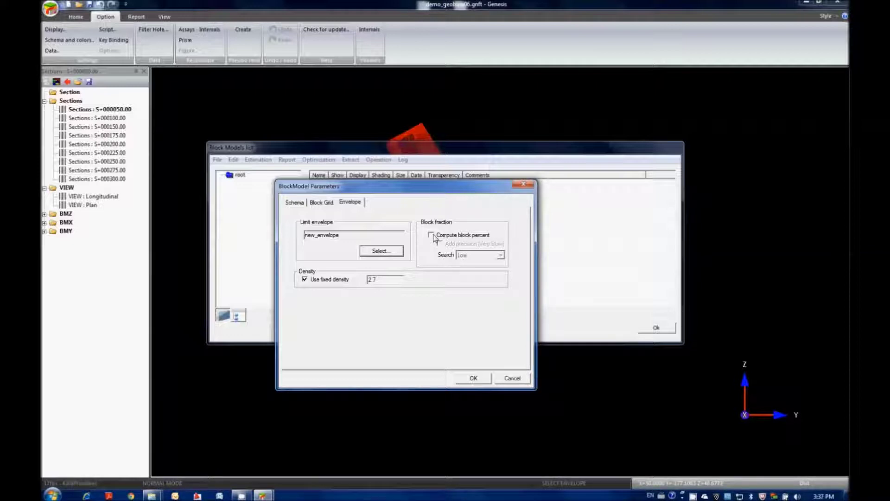
# - Enable a fixed density of 2.7 and create the block model GDF_BLOCKMODEL_1
pyautogui.click(305, 280)
pyautogui.moveTo(376, 282); pyautogui.dragTo(352, 284)
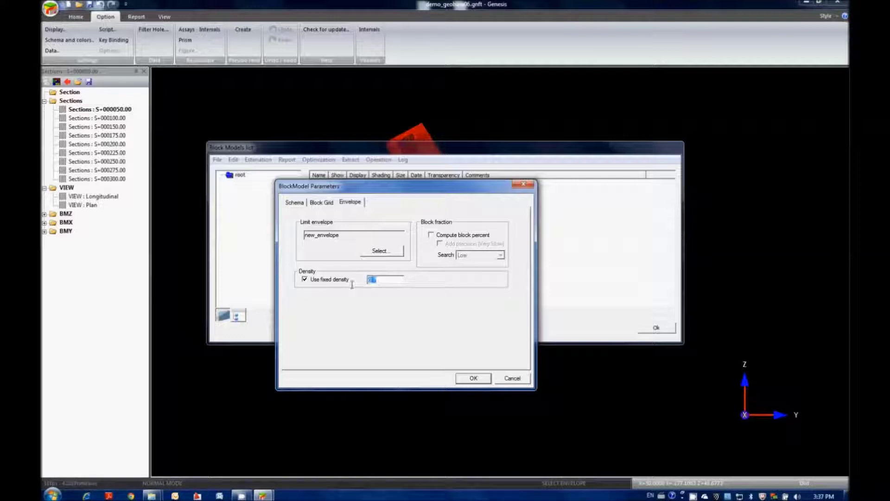
pyautogui.click(473, 377)
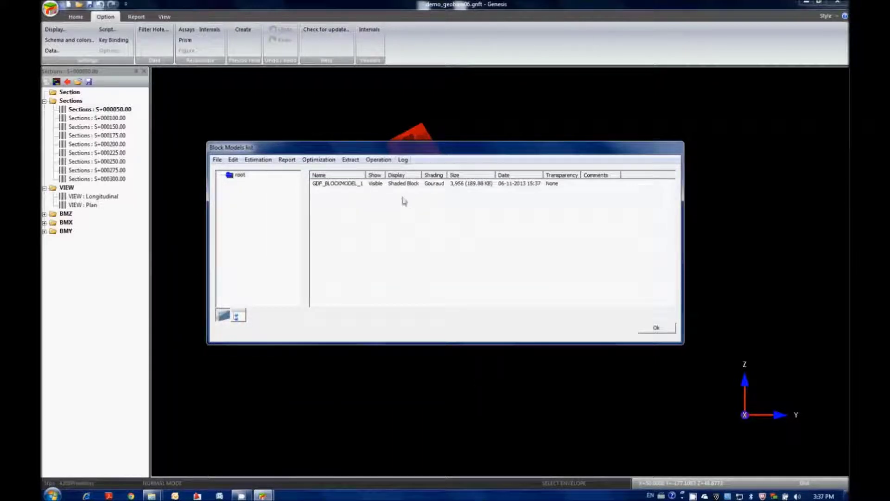
# - Rename GDF_BLOCKMODEL_1 to BLOCKMODEL_1 and close the Block Models list
pyautogui.click(342, 185)
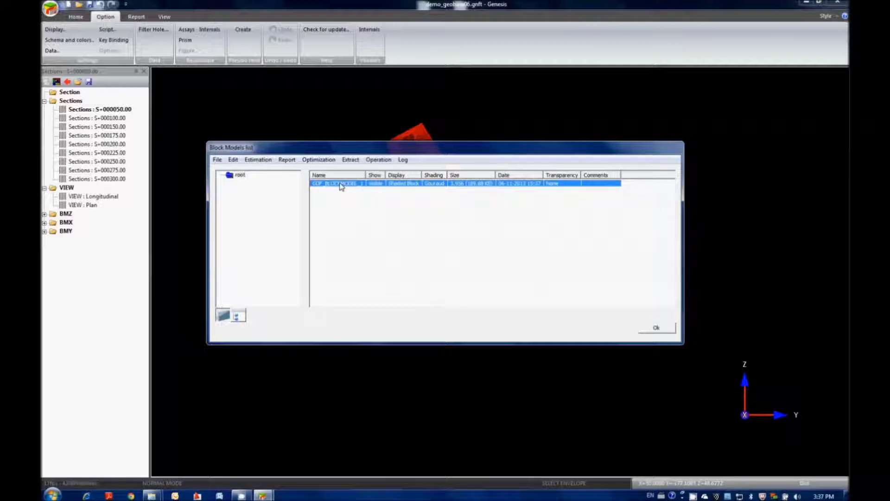
pyautogui.click(326, 184)
pyautogui.moveTo(326, 184); pyautogui.dragTo(292, 198)
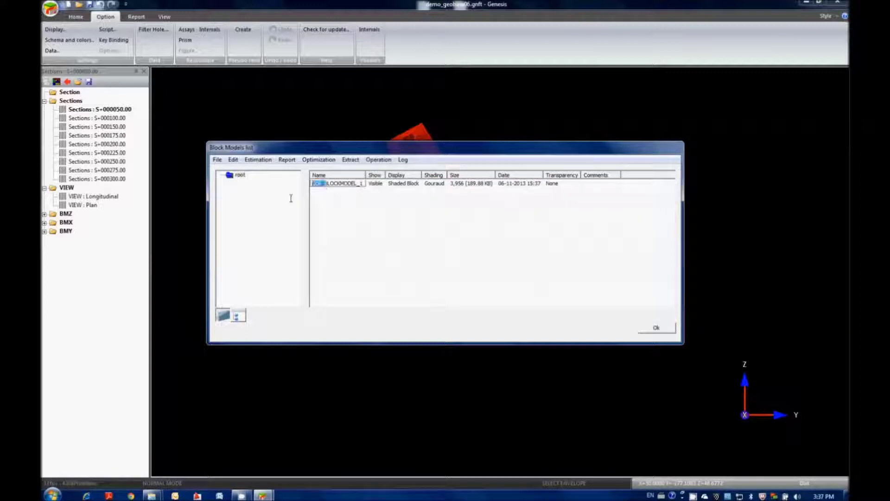
pyautogui.press('Delete')
pyautogui.press('Return')
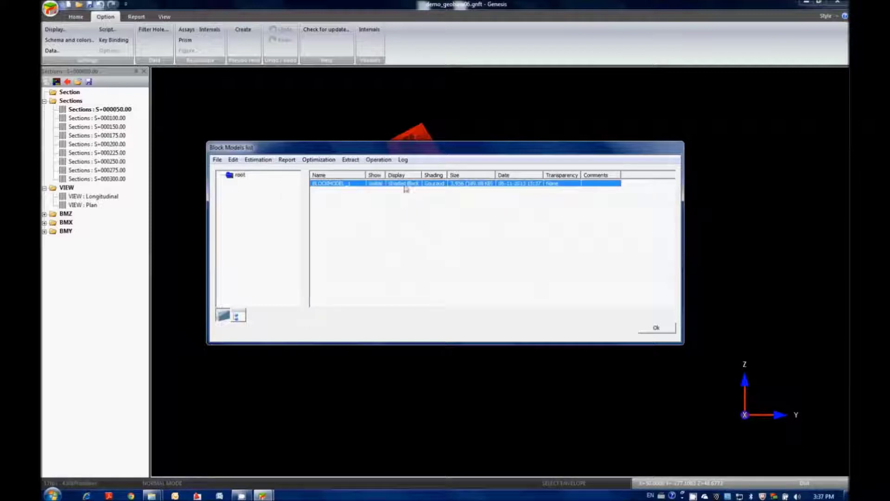
pyautogui.click(656, 329)
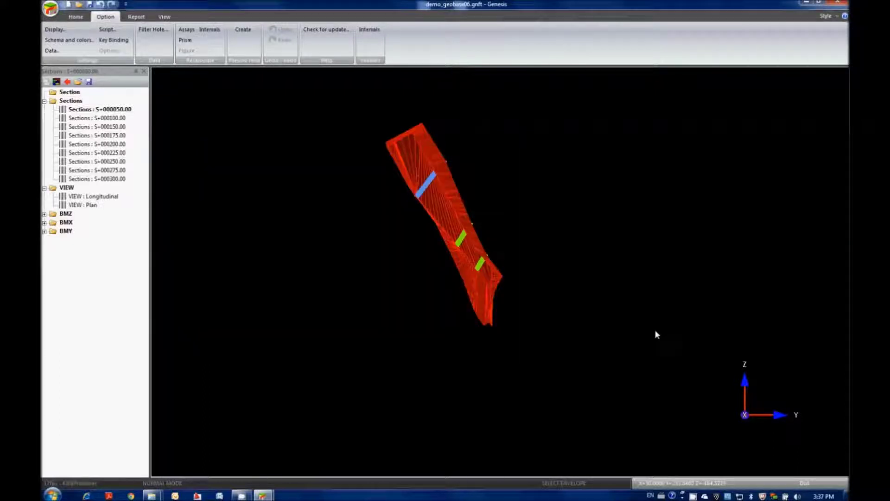
# - Display BLOCKMODEL_1 as grey blocks and view sections S+000100.00 and S+000150.00
pyautogui.click(76, 17)
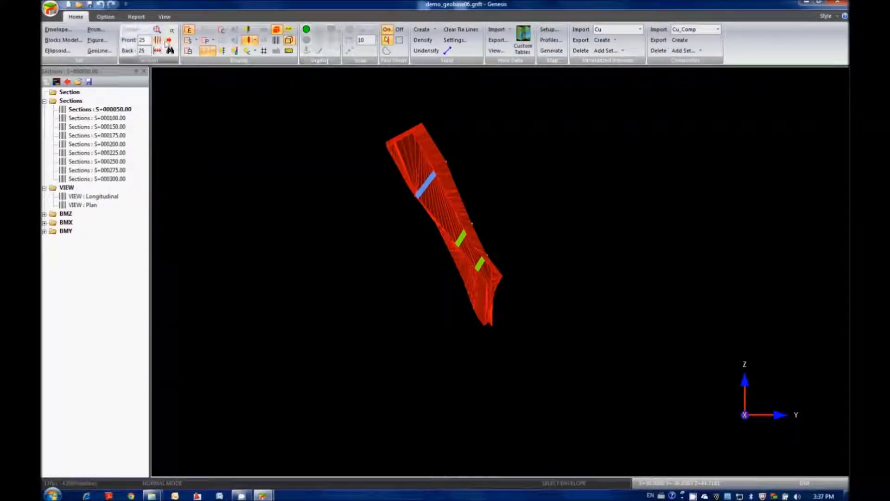
pyautogui.click(189, 50)
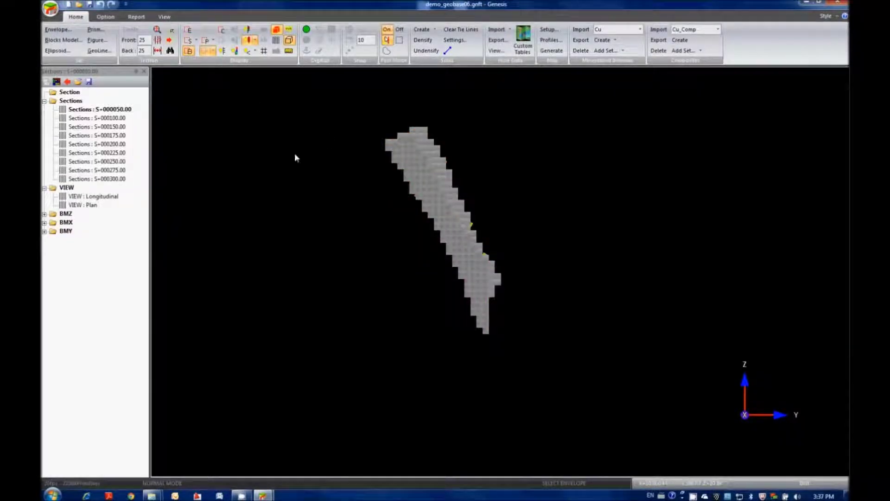
pyautogui.click(102, 117)
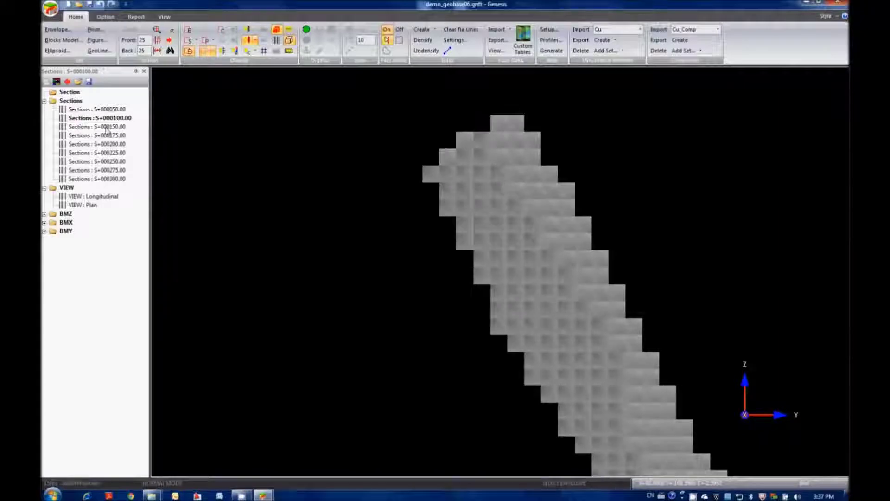
pyautogui.click(106, 127)
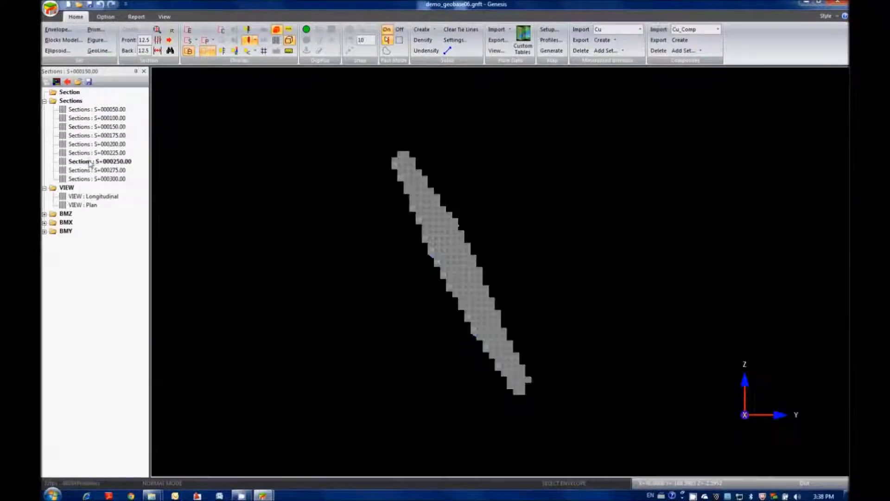
# - Check the blocks on sections S+000175.00 through S+000275.00, then show the saved Plan view
pyautogui.click(96, 160)
pyautogui.click(97, 144)
pyautogui.click(101, 136)
pyautogui.click(101, 144)
pyautogui.click(102, 161)
pyautogui.click(103, 170)
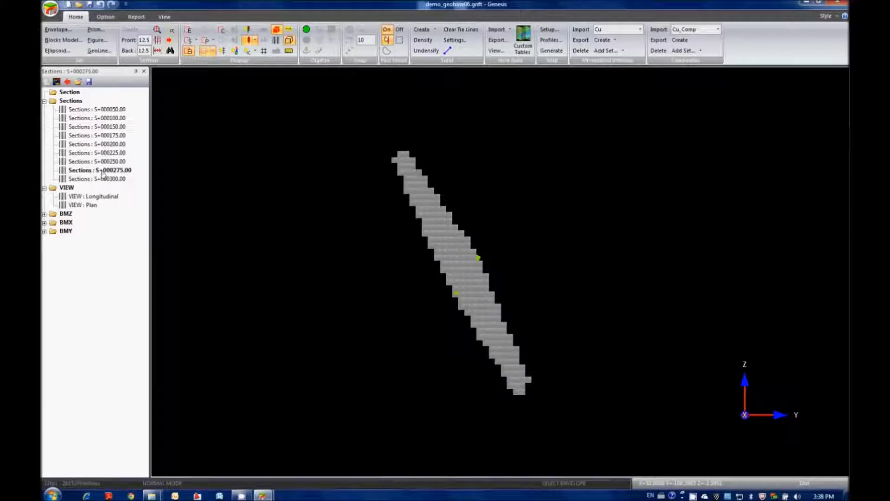
pyautogui.click(80, 205)
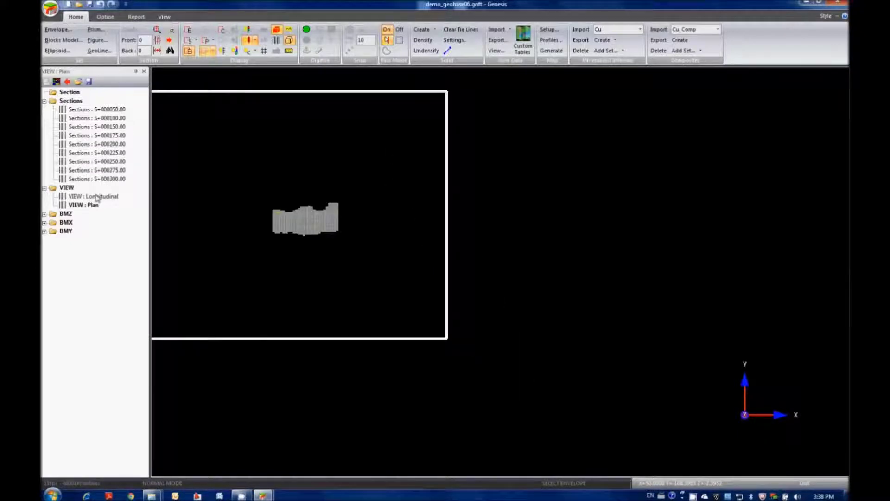